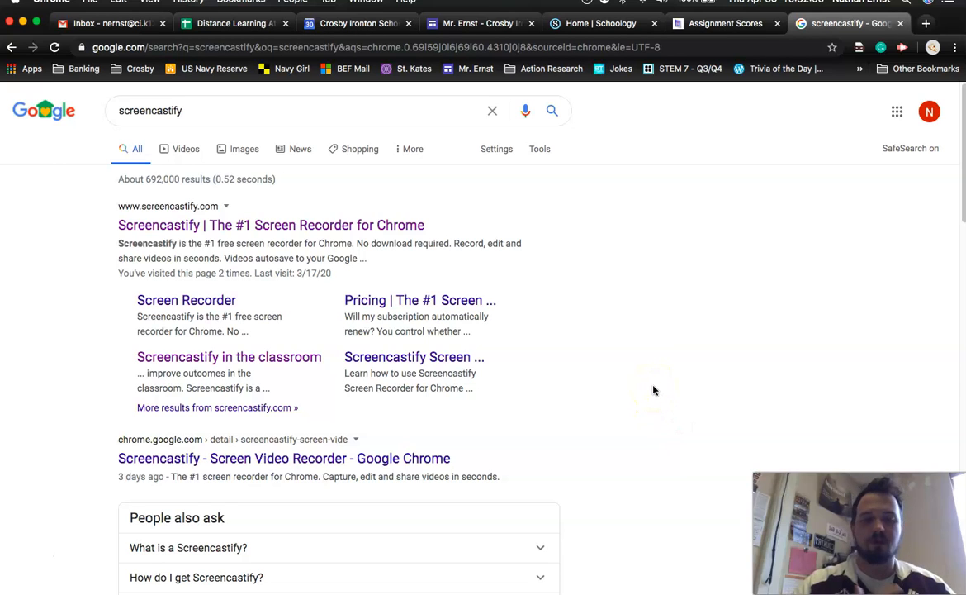
# Open the Screencastify website from the search results and launch the extension's setup
pyautogui.click(324, 224)
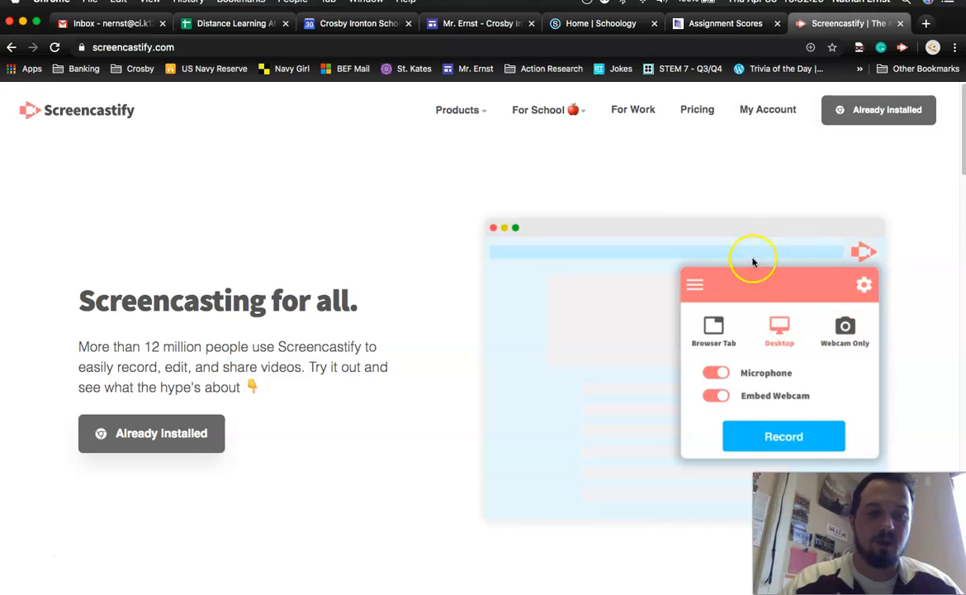
pyautogui.click(903, 48)
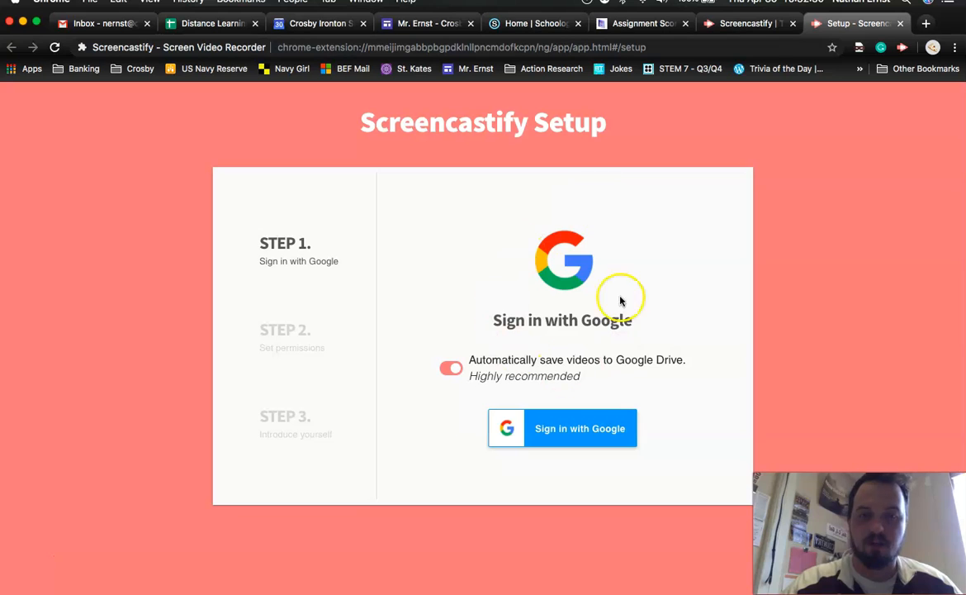
# Sign in with the school Google account and allow Screencastify access to Google Drive
pyautogui.click(596, 427)
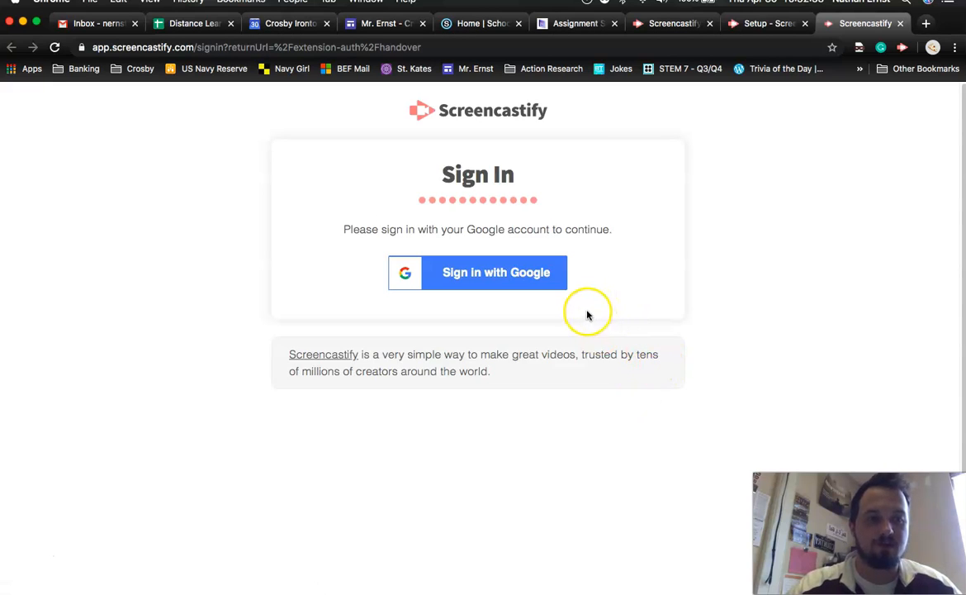
pyautogui.click(537, 280)
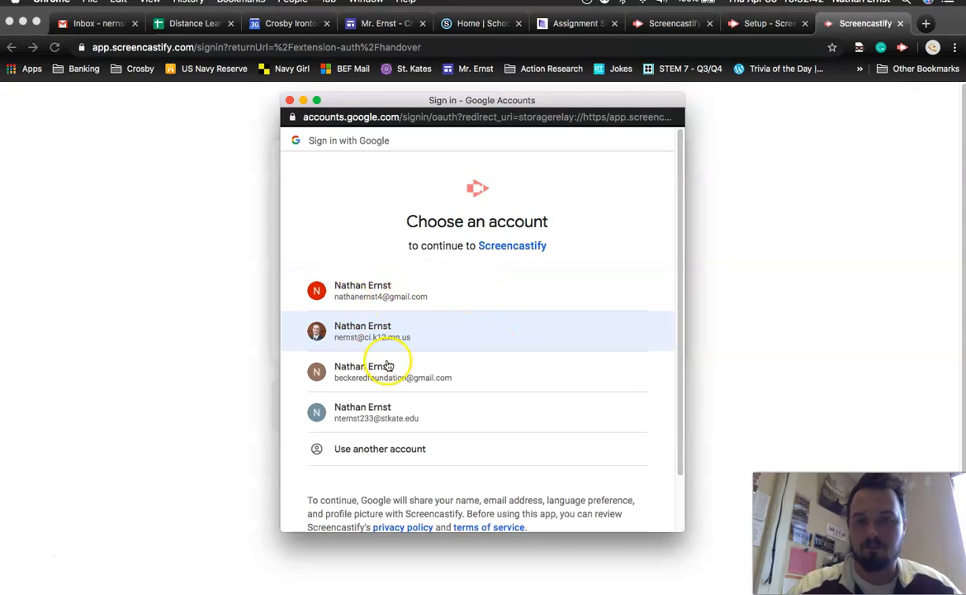
pyautogui.click(373, 333)
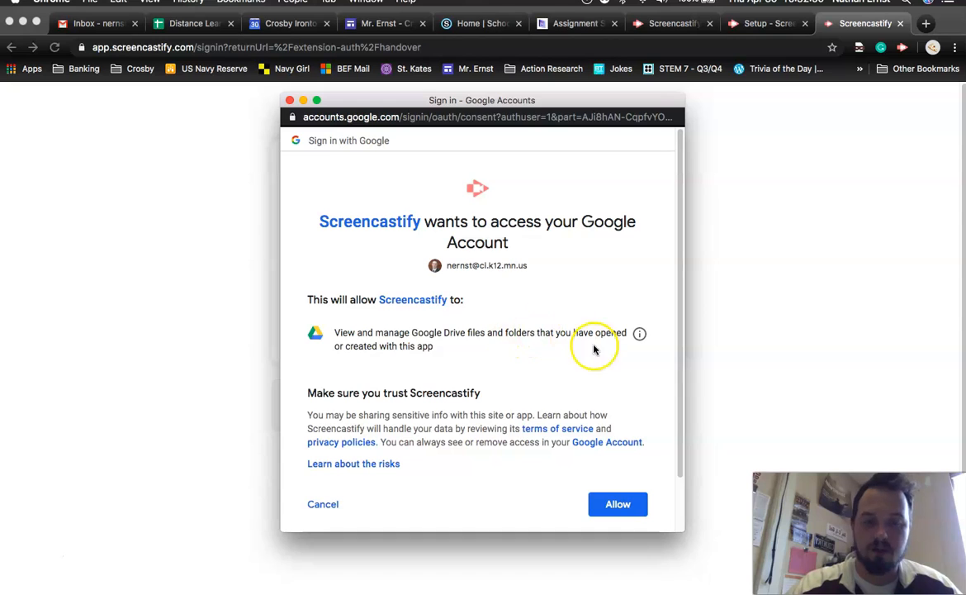
pyautogui.click(630, 506)
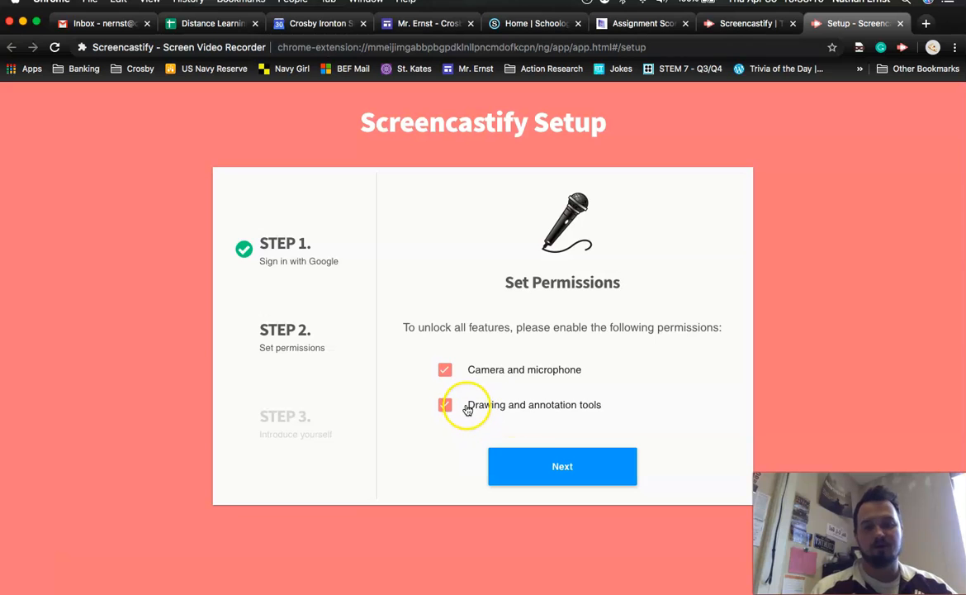
# Grant the camera, microphone and drawing annotation tool permissions for Screencastify
pyautogui.click(576, 468)
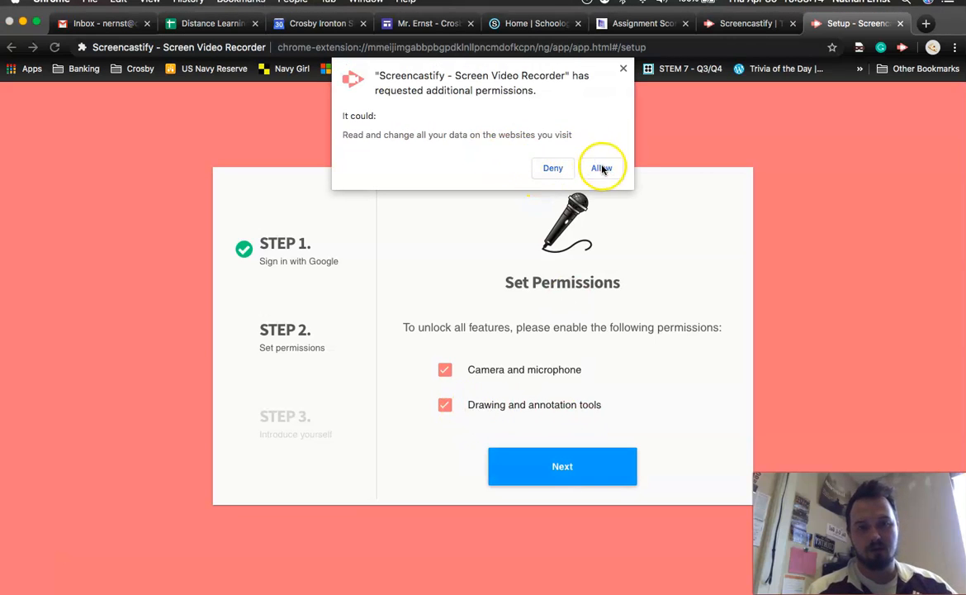
pyautogui.click(602, 169)
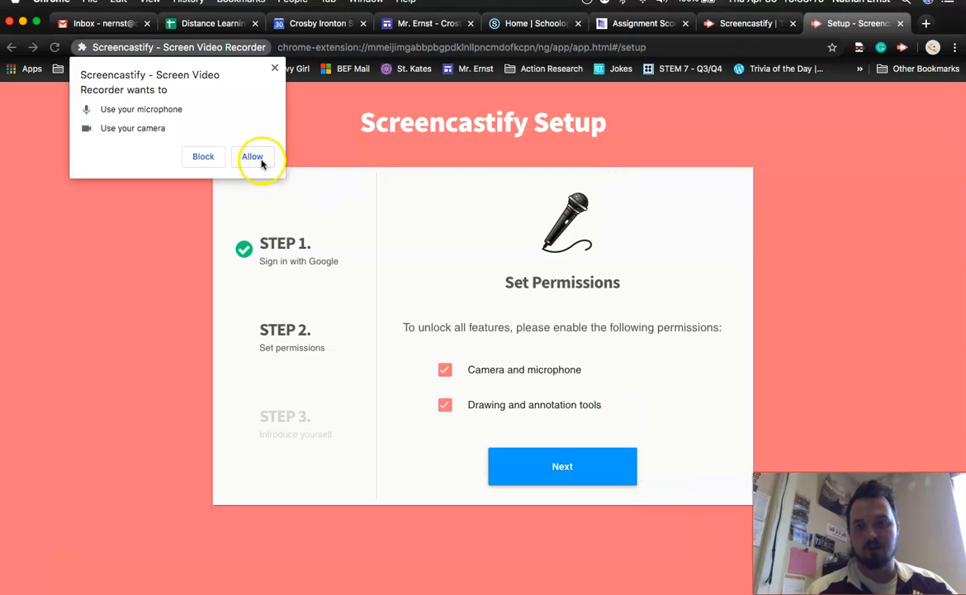
pyautogui.click(253, 157)
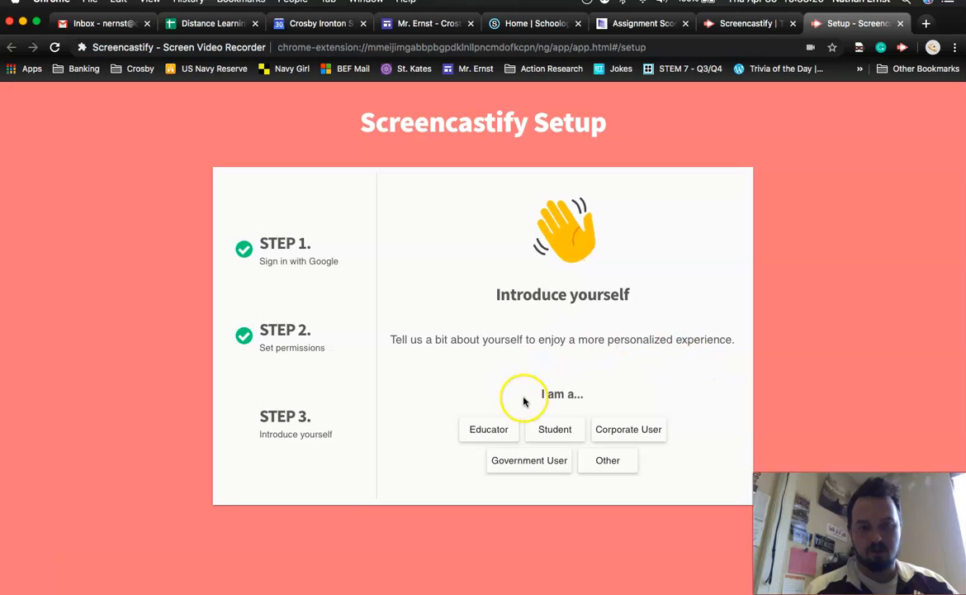
# Finish setup by identifying as an Educator at the Grade School education level
pyautogui.click(489, 426)
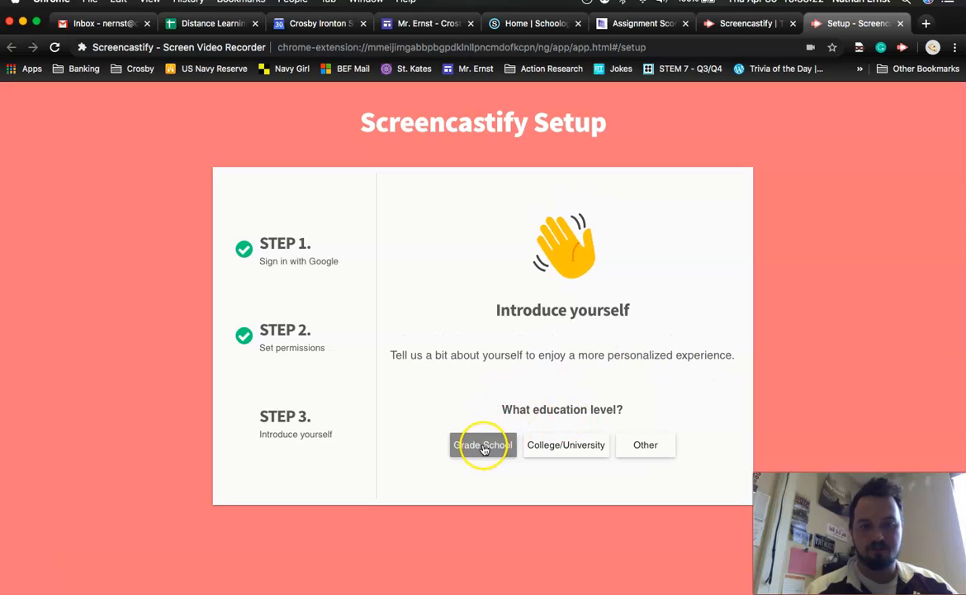
pyautogui.click(485, 447)
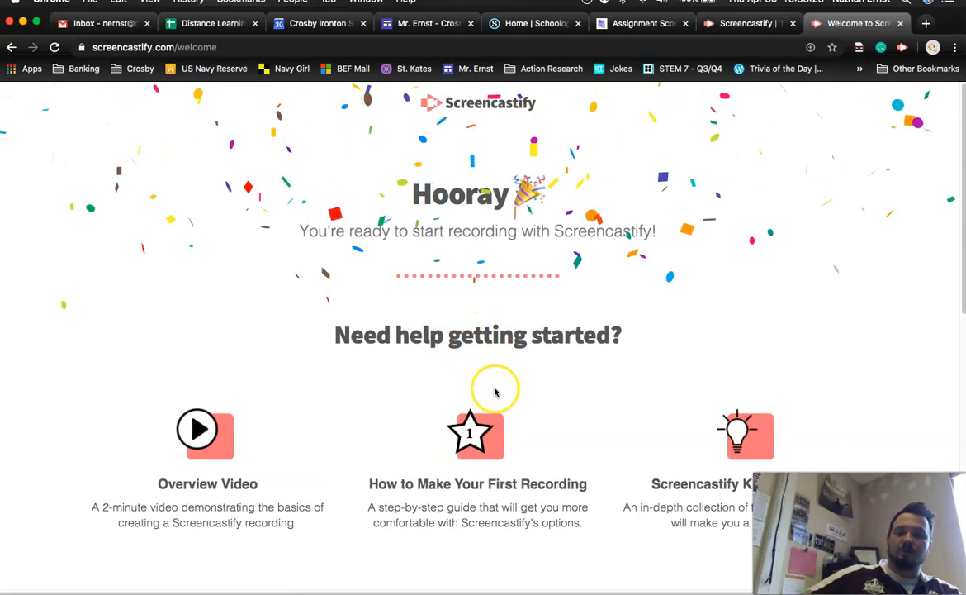
pyautogui.scroll(-1, 597, 422)
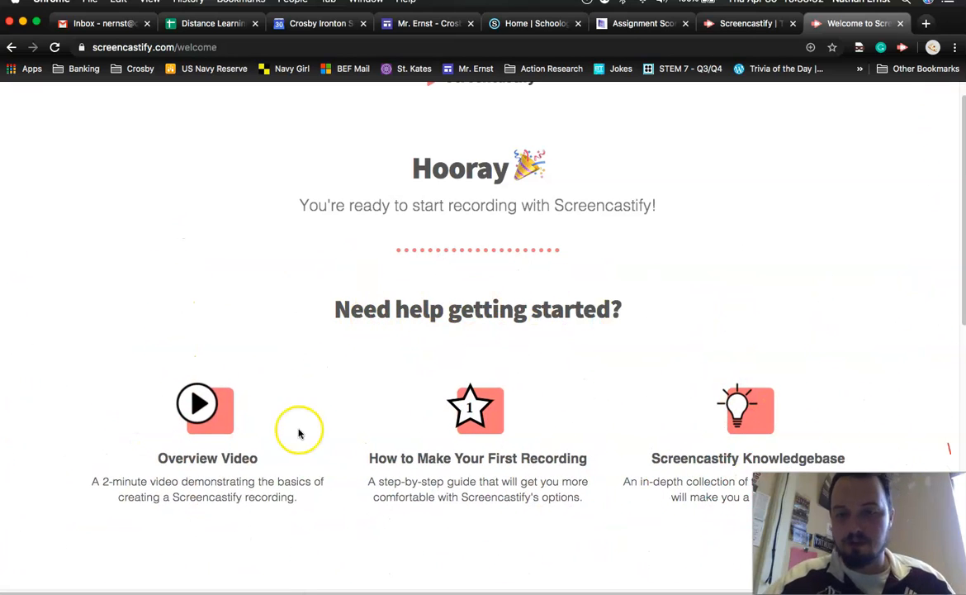
pyautogui.click(509, 418)
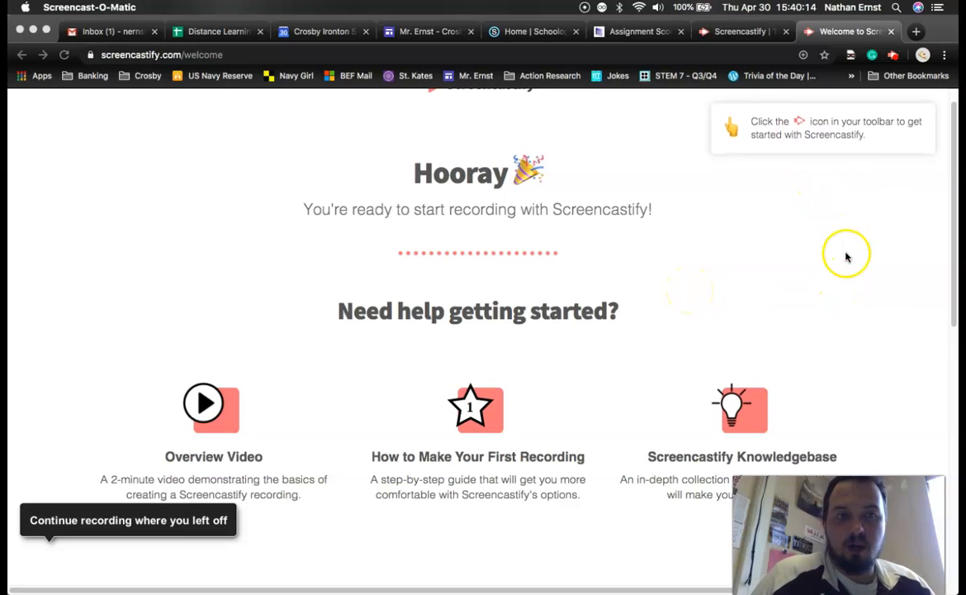
# Open the Screencastify recorder and review the microphone and webcam source options
pyautogui.click(894, 58)
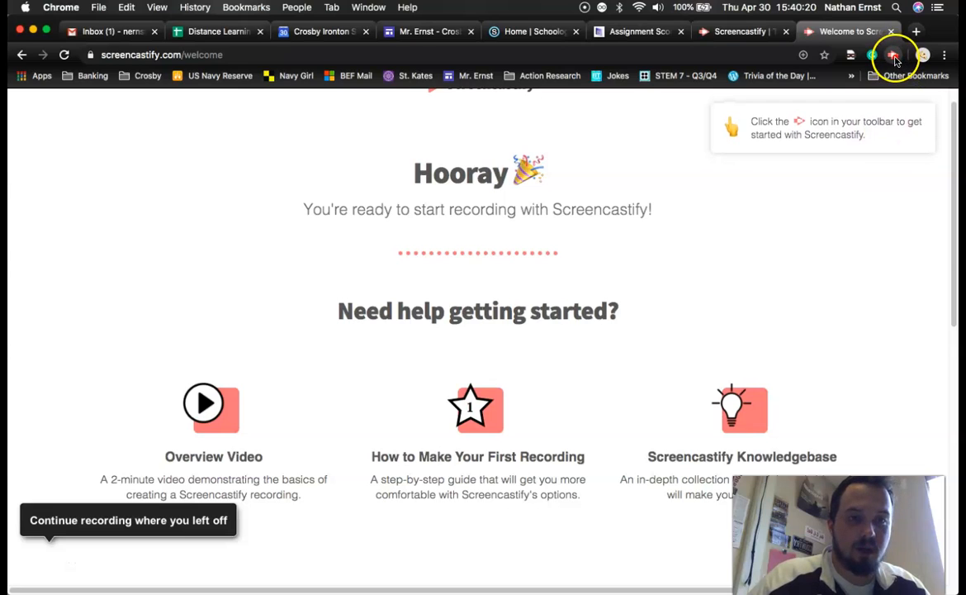
pyautogui.click(894, 57)
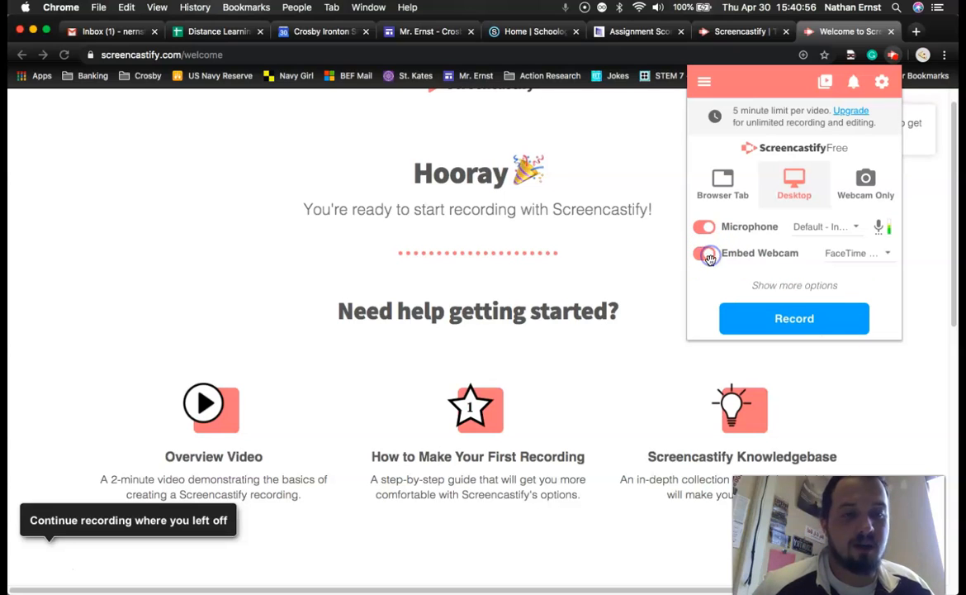
pyautogui.click(858, 253)
pyautogui.click(803, 256)
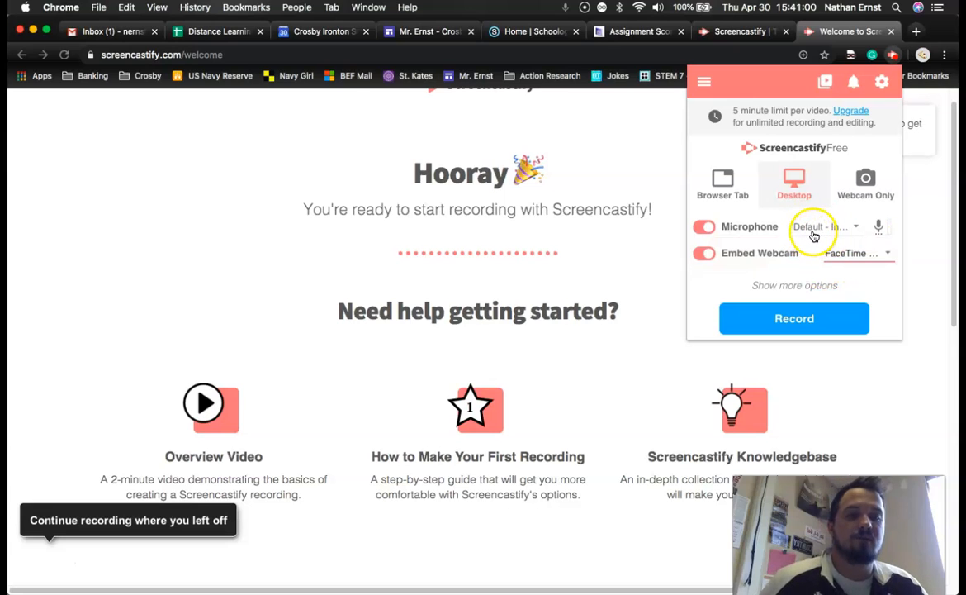
pyautogui.click(789, 227)
pyautogui.click(758, 225)
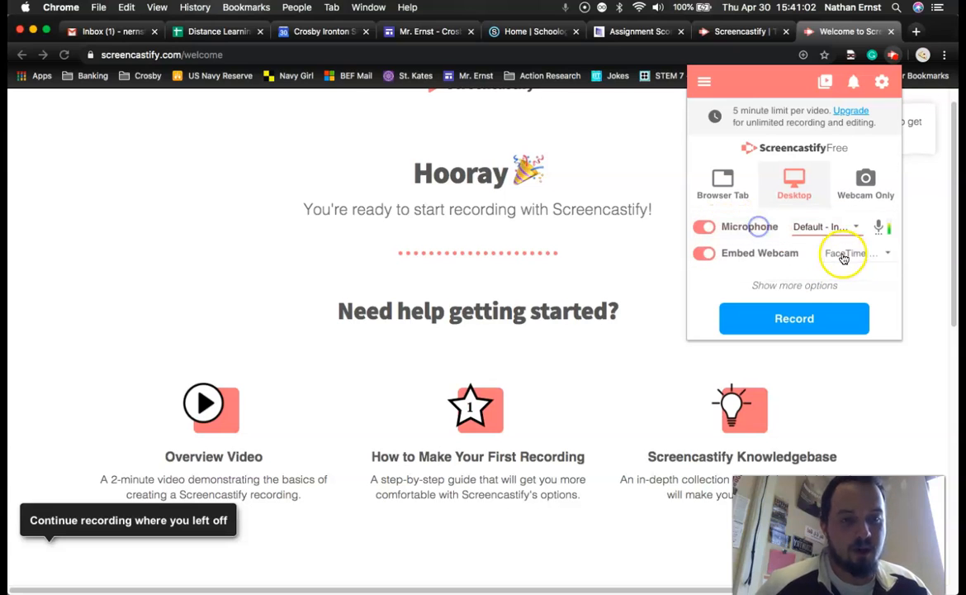
# Start a Desktop recording, sharing your entire screen
pyautogui.click(803, 317)
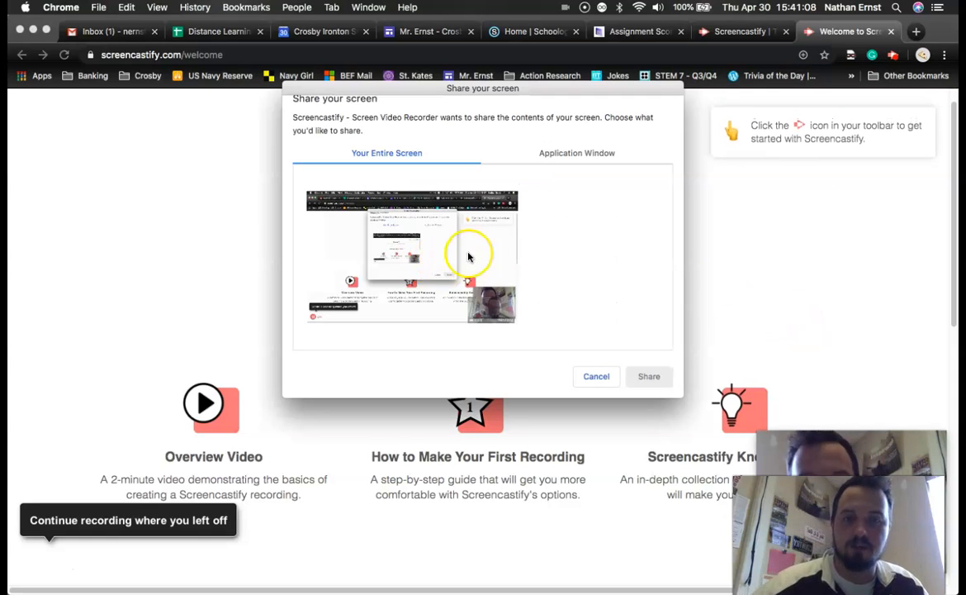
pyautogui.click(413, 259)
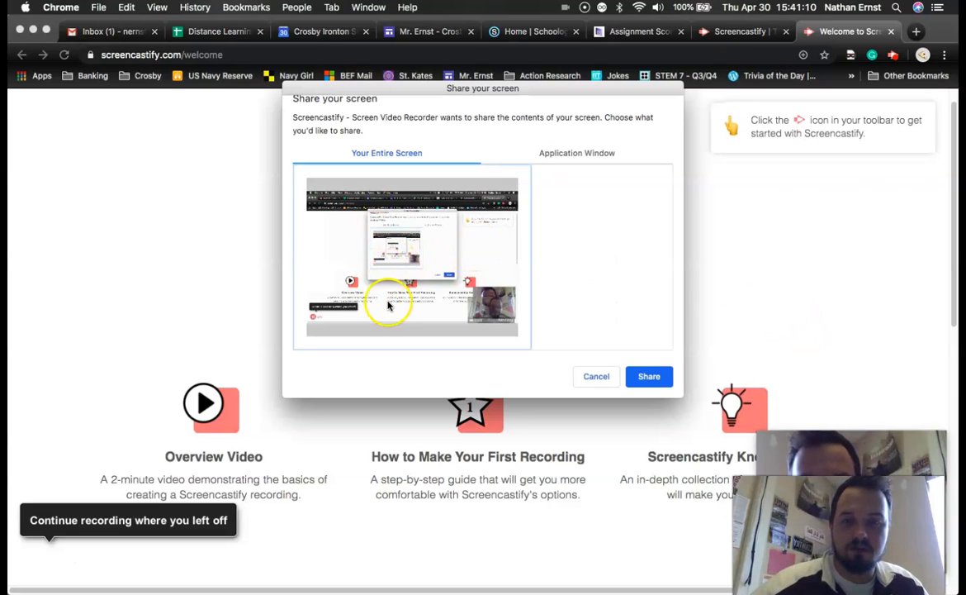
pyautogui.click(648, 377)
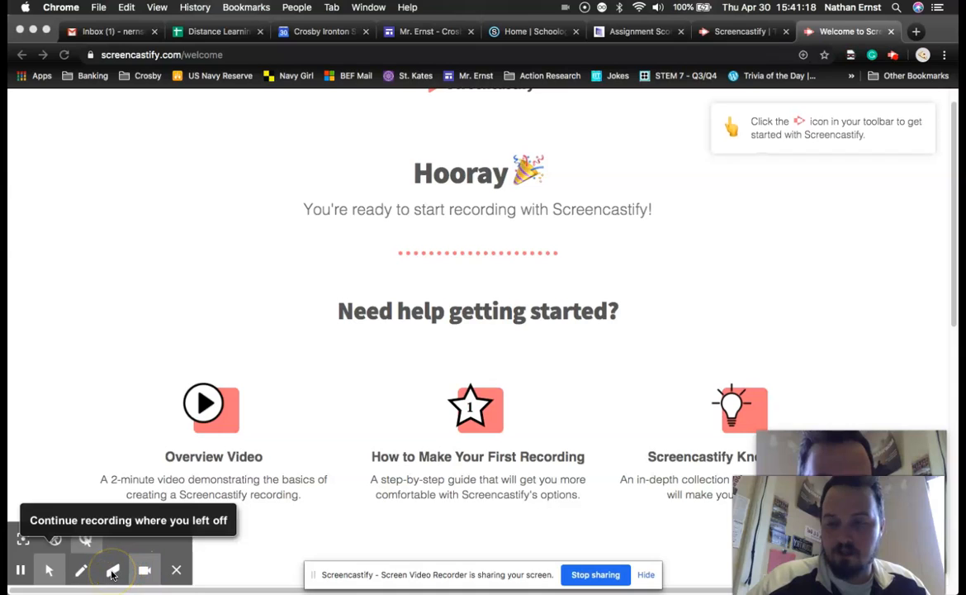
# Pause the recording from the recording control bar
pyautogui.click(83, 572)
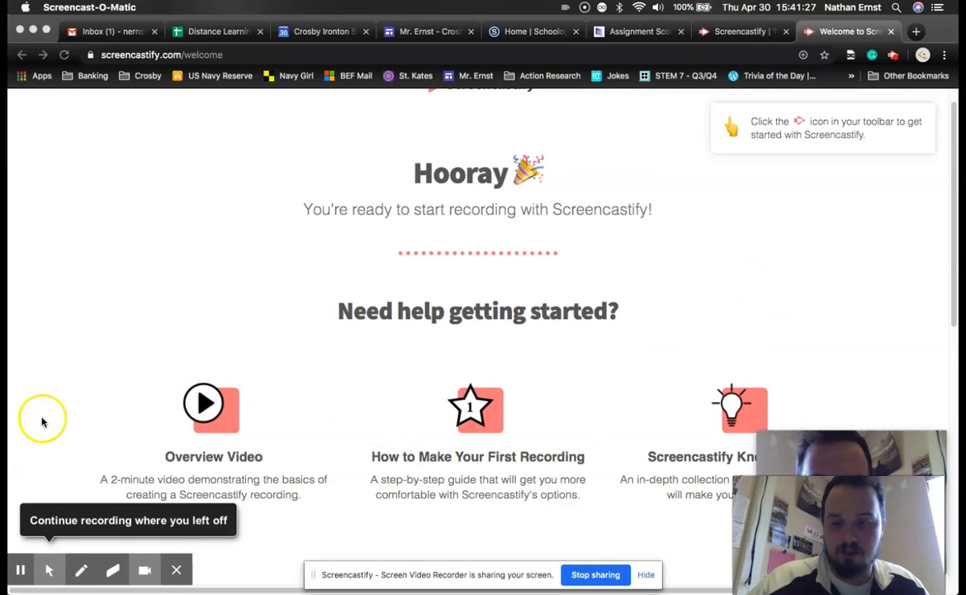
pyautogui.click(21, 580)
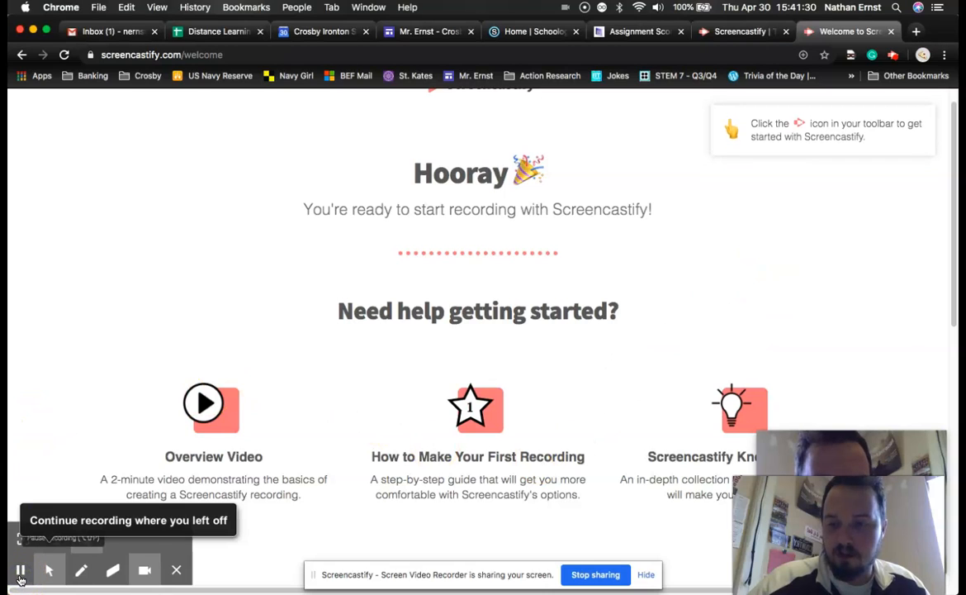
pyautogui.click(48, 580)
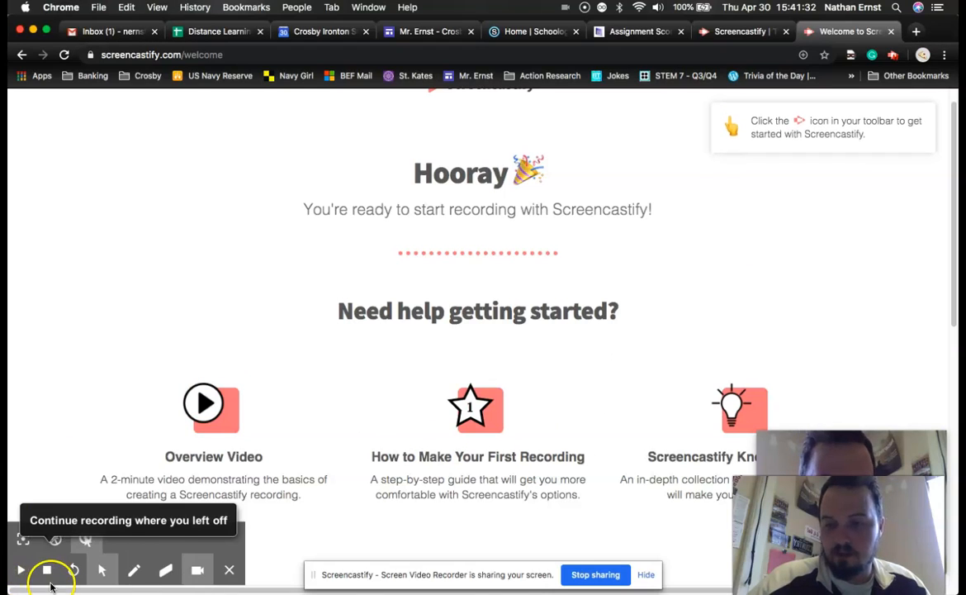
# Stop the recording to finish the video
pyautogui.click(50, 580)
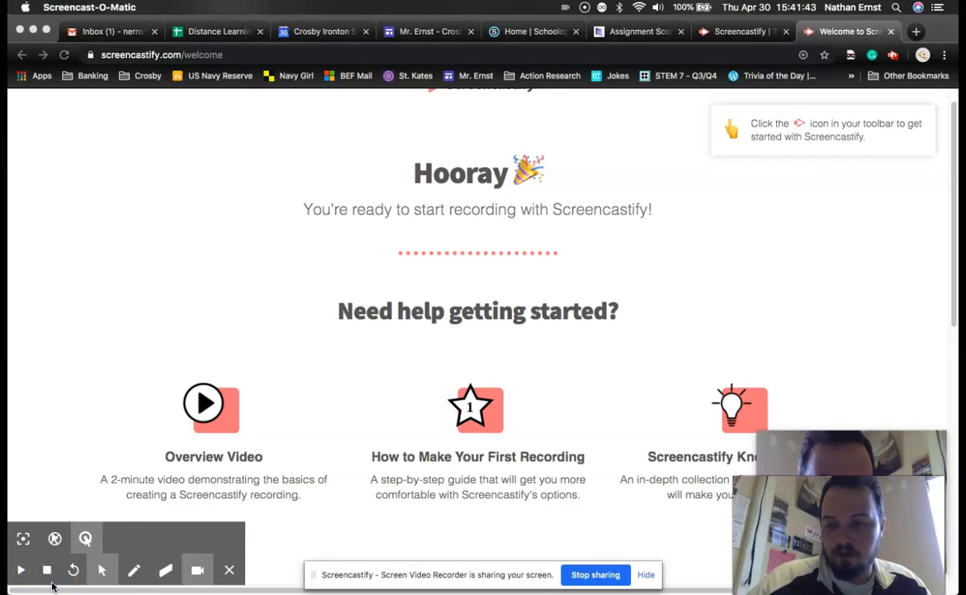
pyautogui.click(149, 442)
pyautogui.click(43, 578)
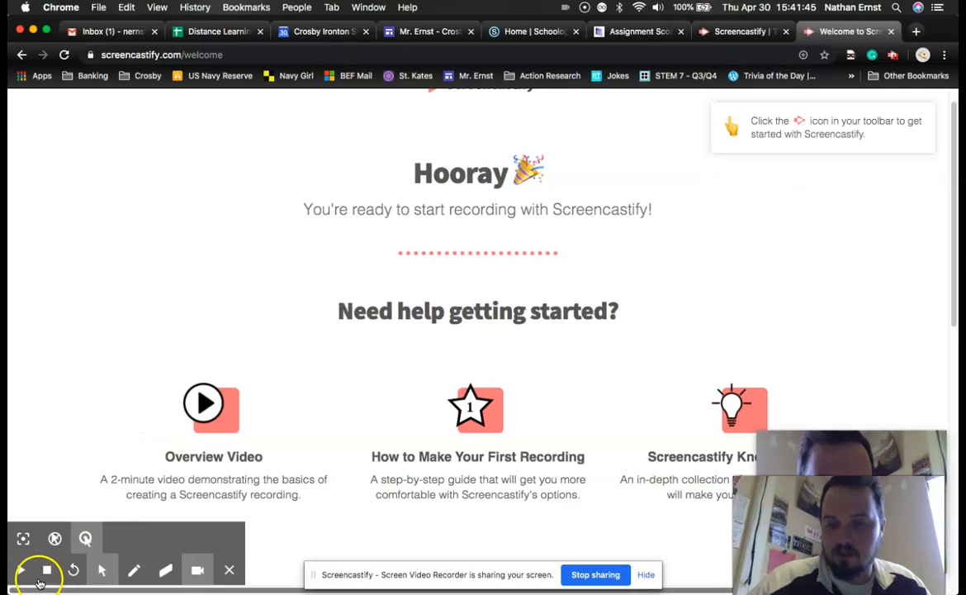
pyautogui.click(50, 580)
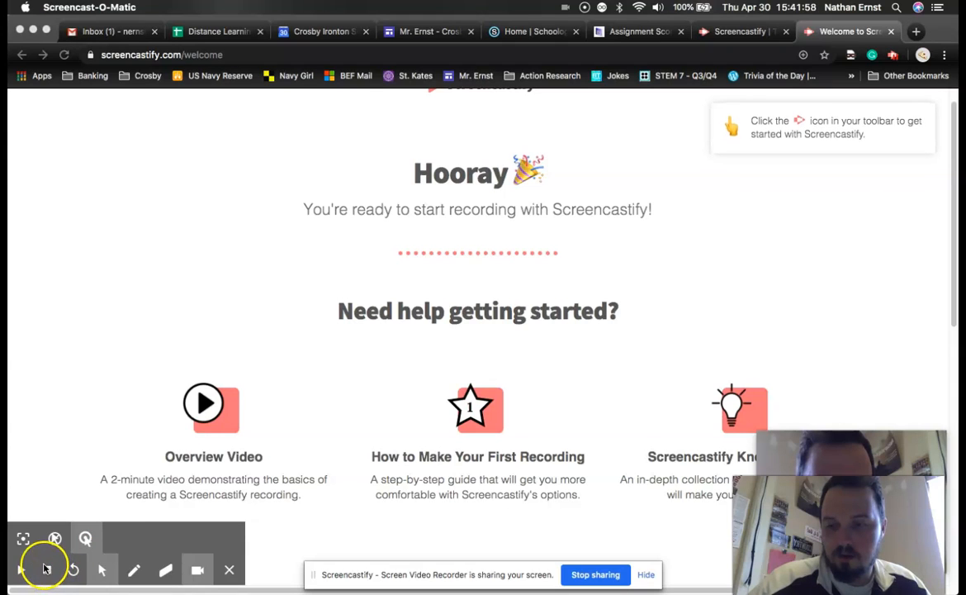
pyautogui.click(47, 580)
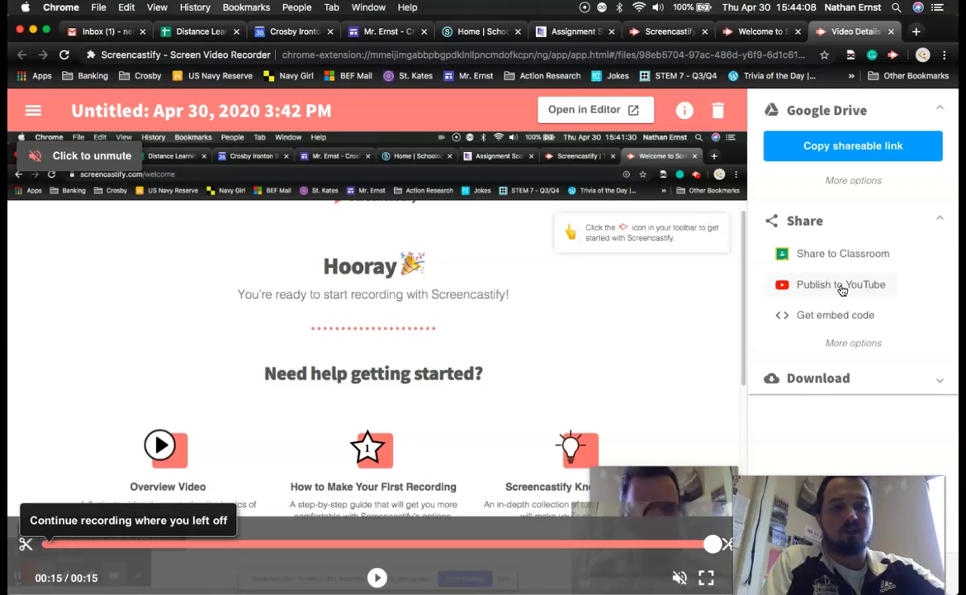
# Expand the download options and download the recorded video
pyautogui.click(863, 376)
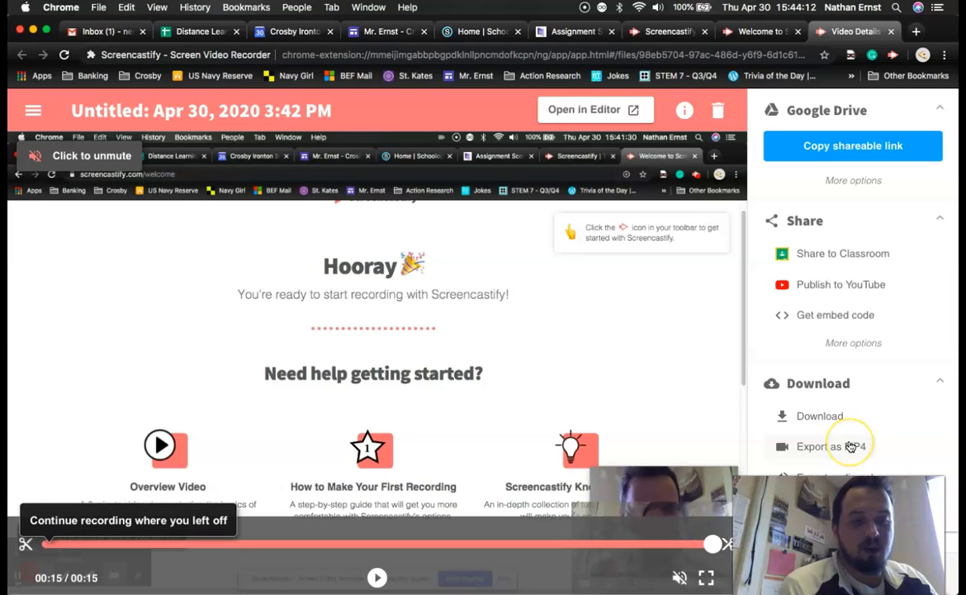
pyautogui.click(845, 426)
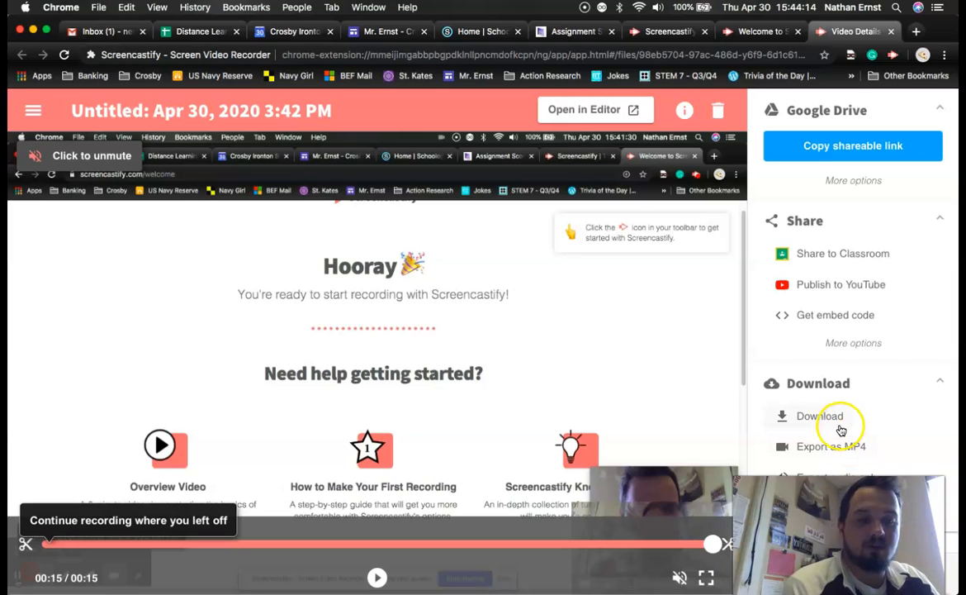